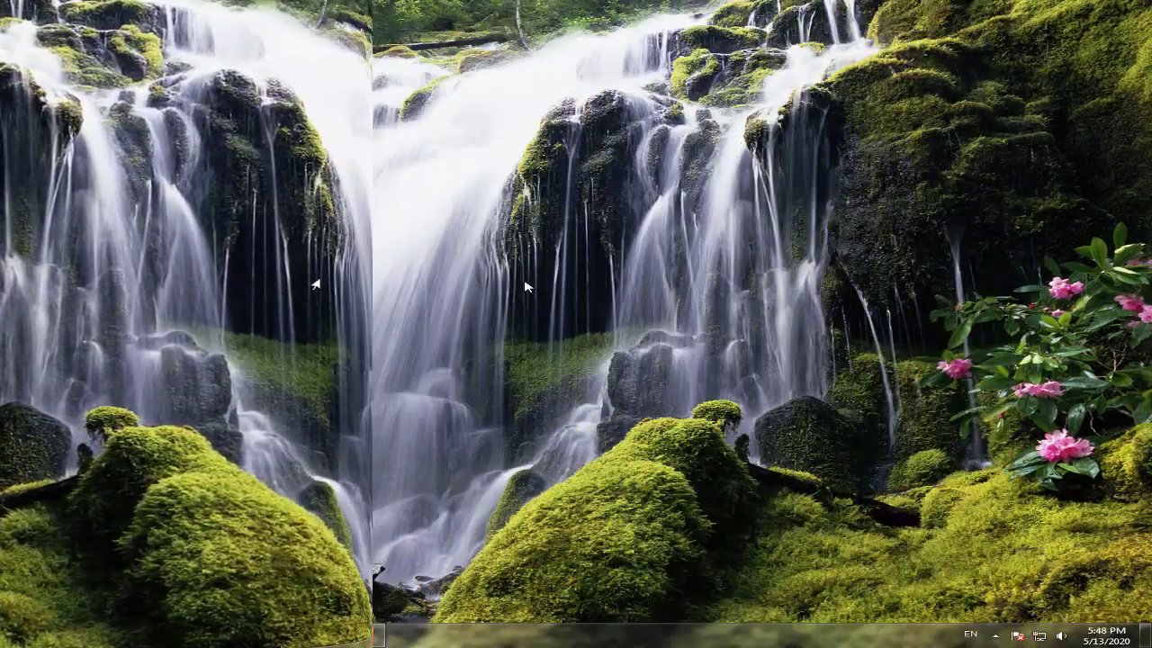
right_click(527, 283)
left_click(562, 317)
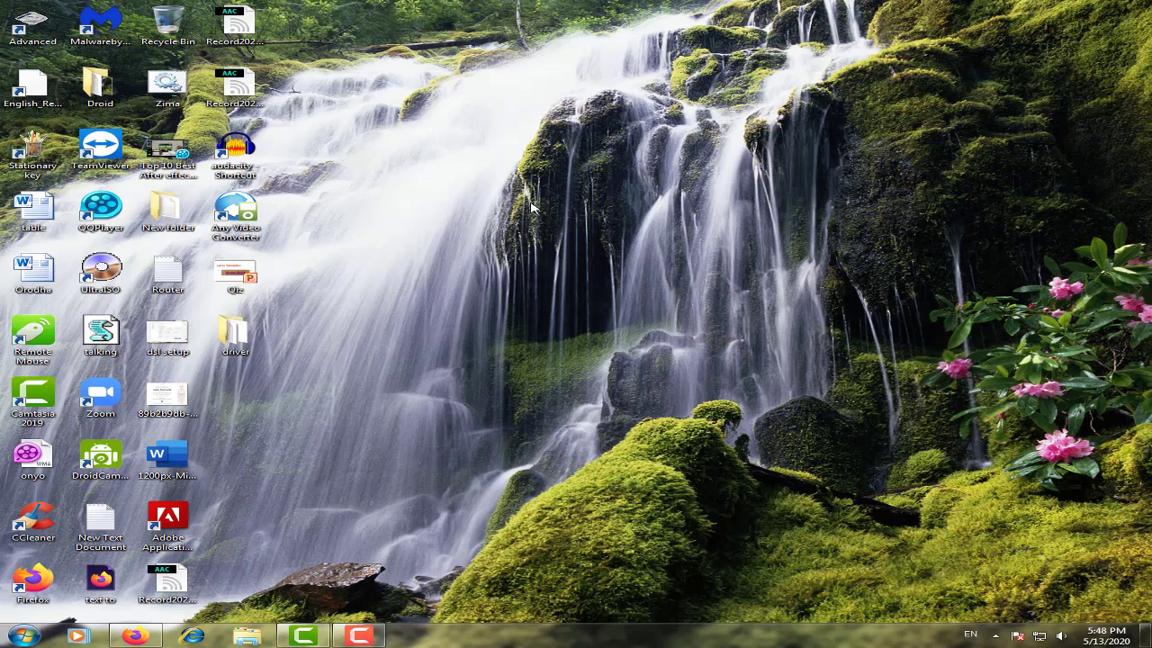
right_click(531, 207)
left_click(583, 243)
left_click(19, 637)
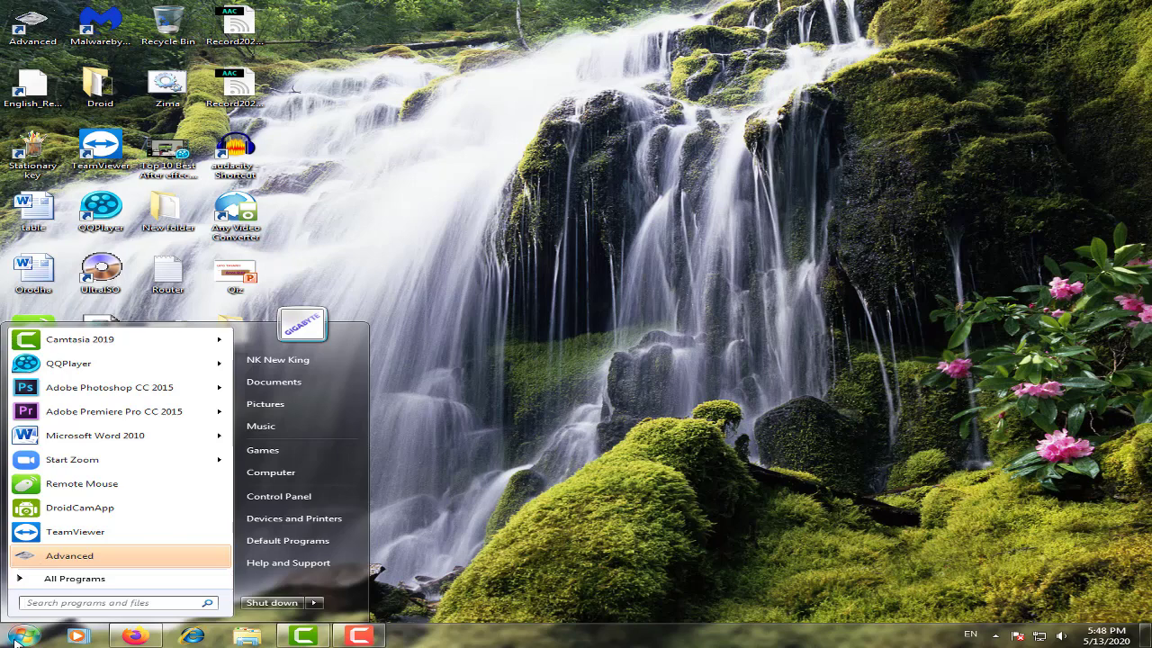
left_click(630, 369)
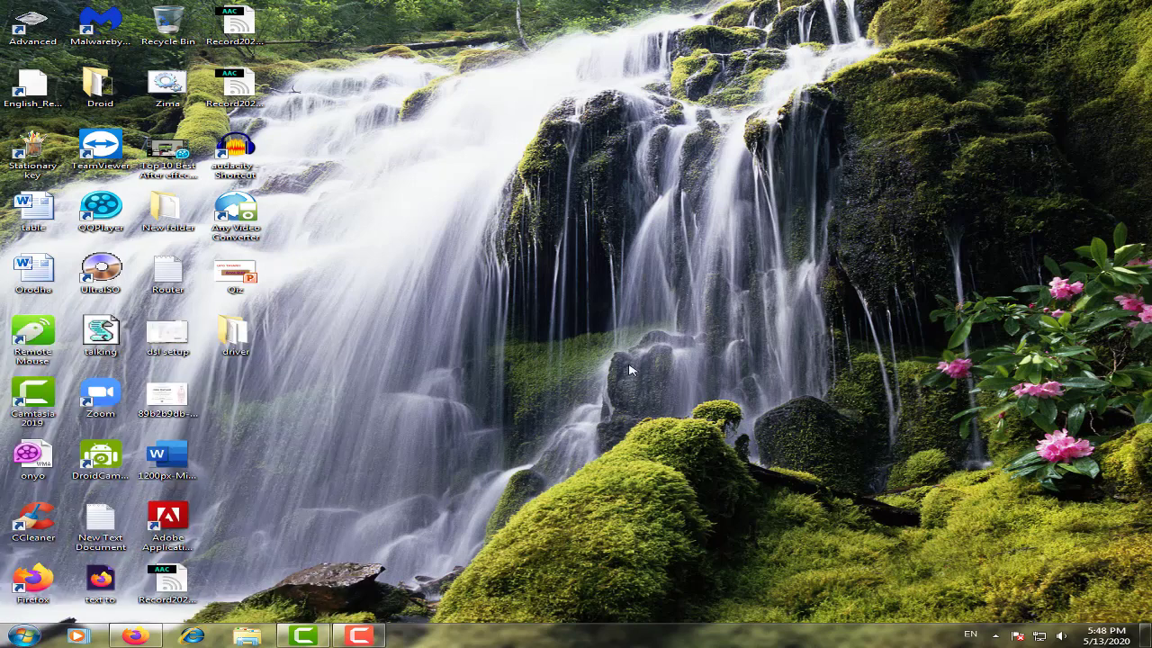
- Open the Computer window and hide its navigation pane
key("super+e")
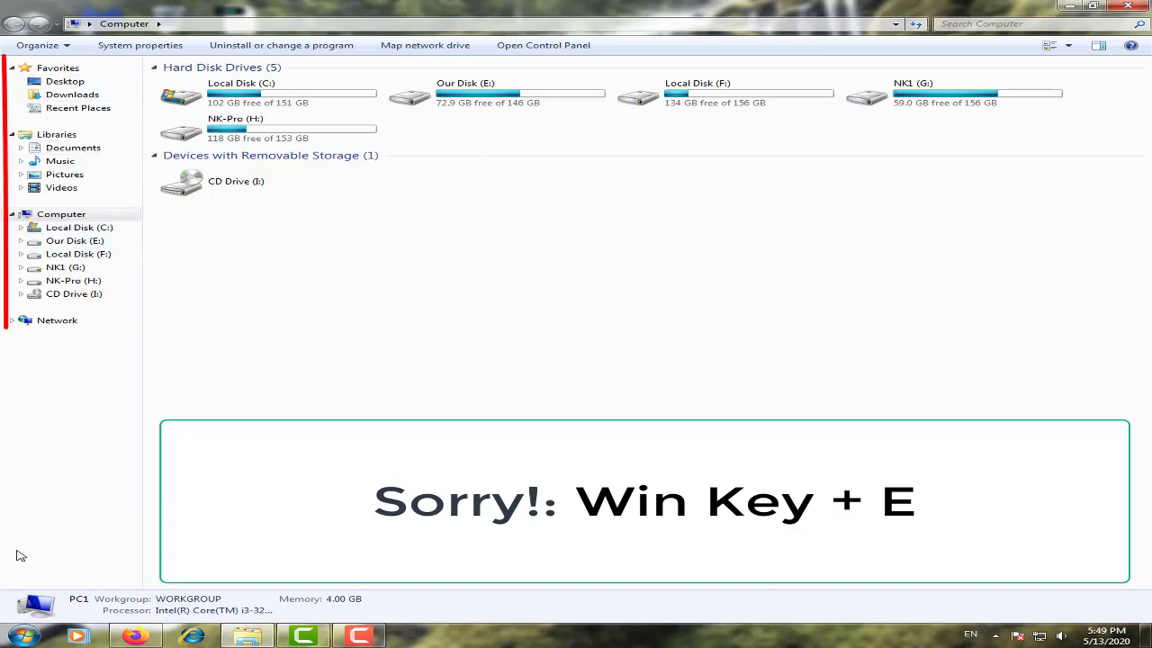
left_click(55, 48)
mouse_move(180, 162)
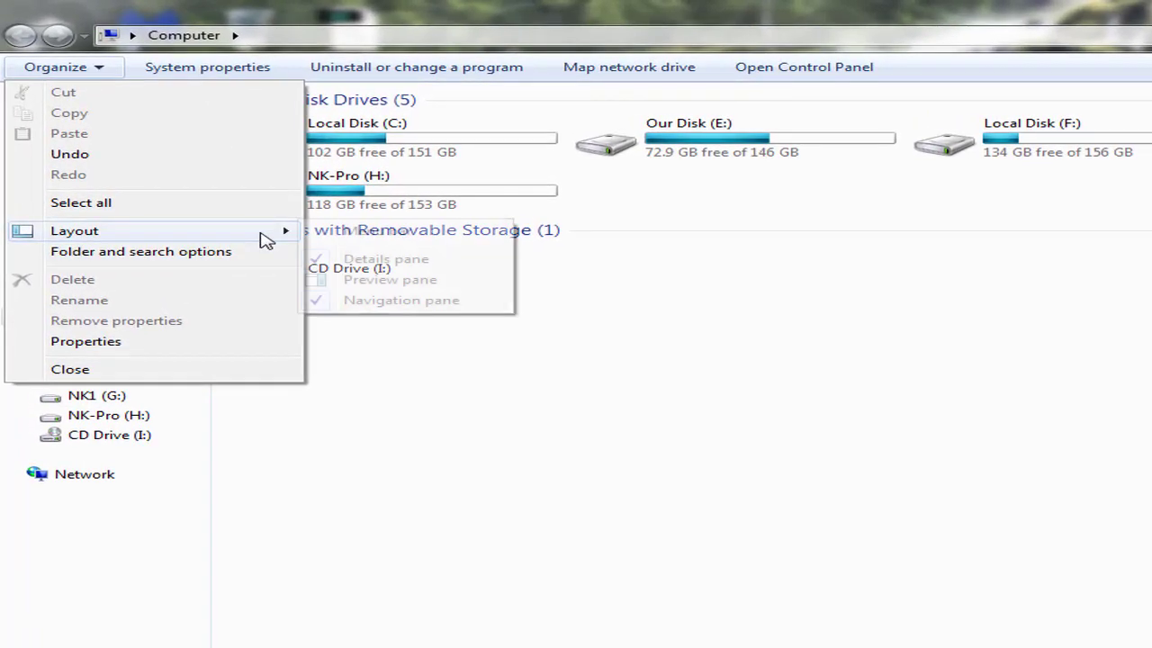
left_click(406, 301)
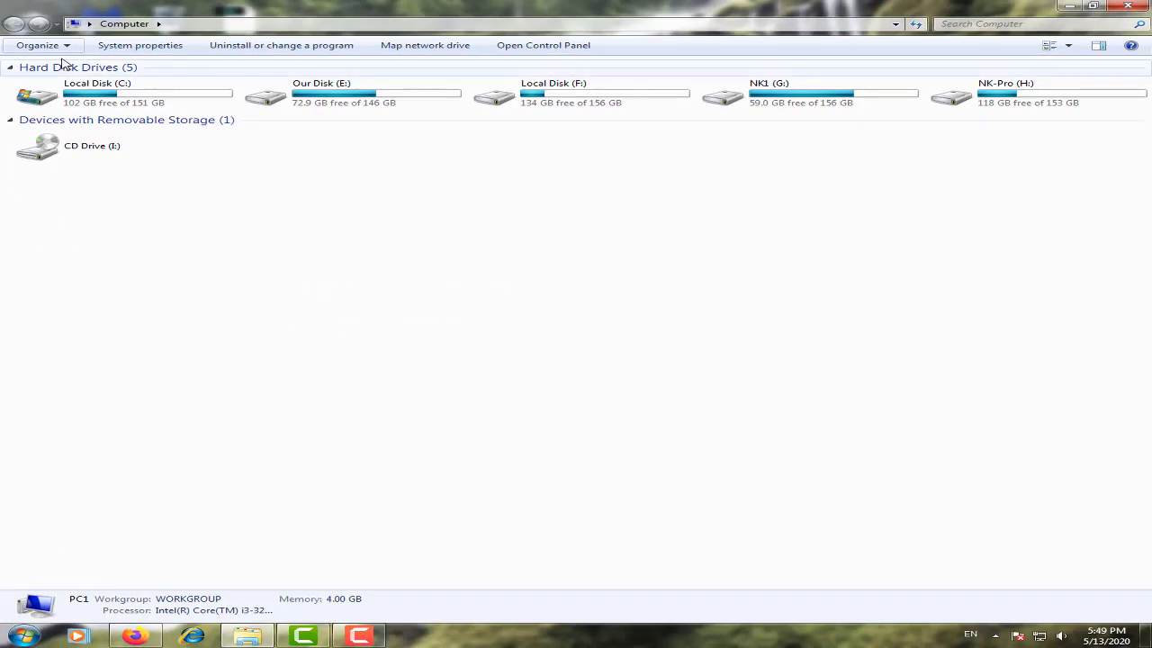
- Turn the navigation pane back on in the Computer window
left_click(36, 47)
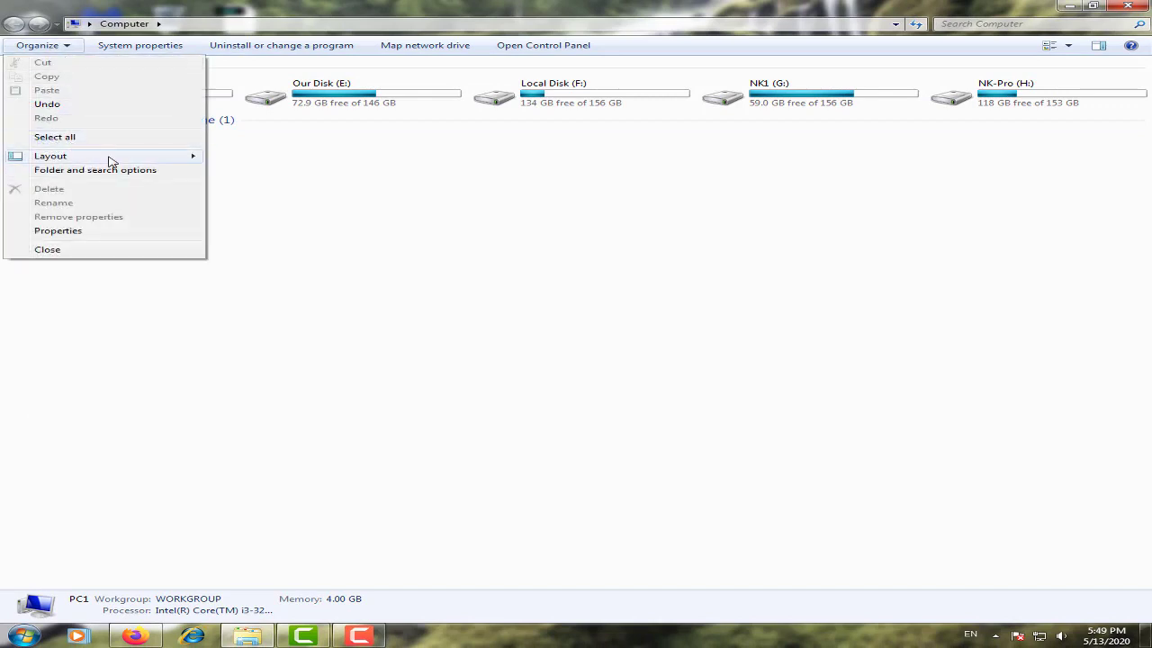
mouse_move(136, 162)
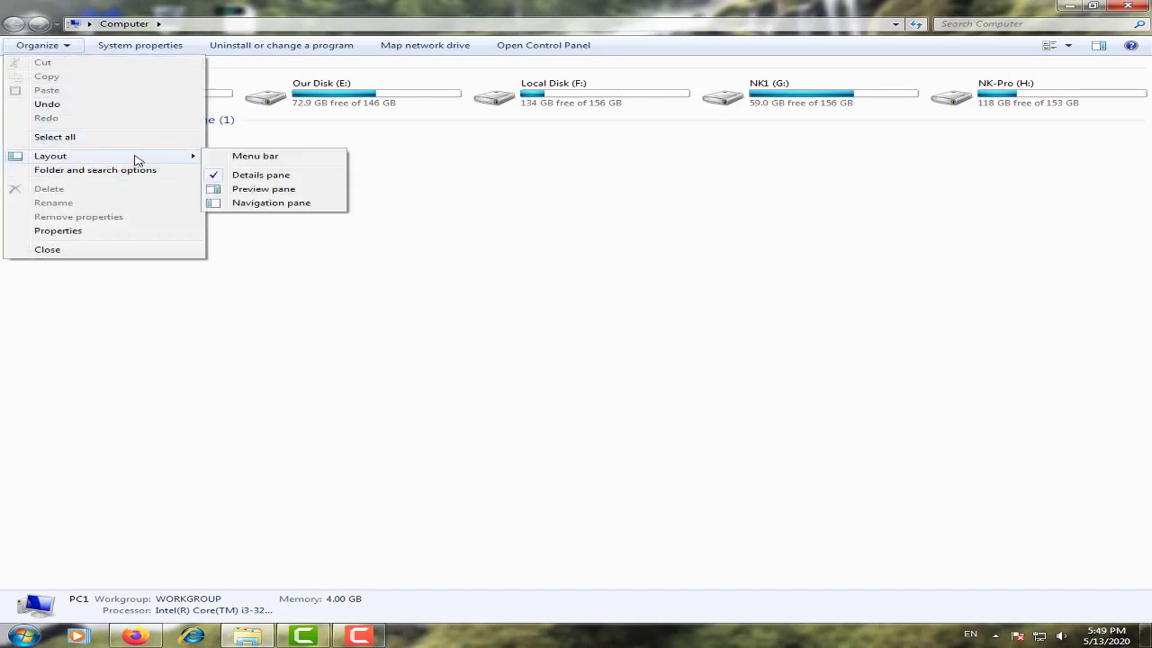
left_click(248, 205)
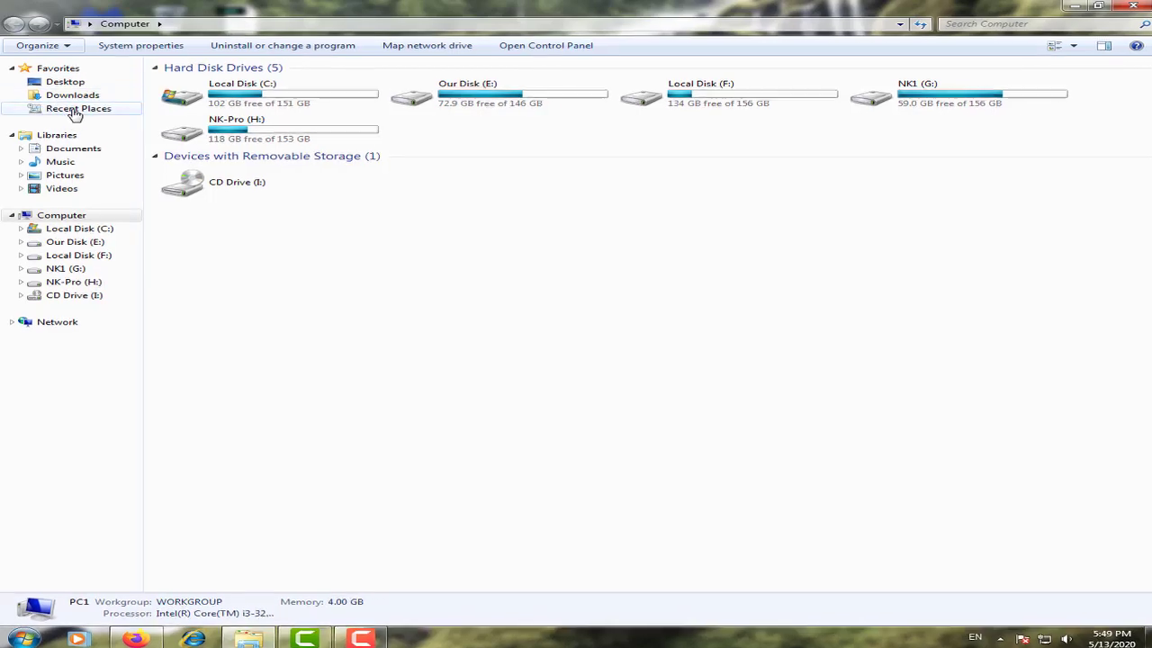
- Open Recent Places and look inside the driver and Beats folders, returning to the list after each one
left_click(66, 110)
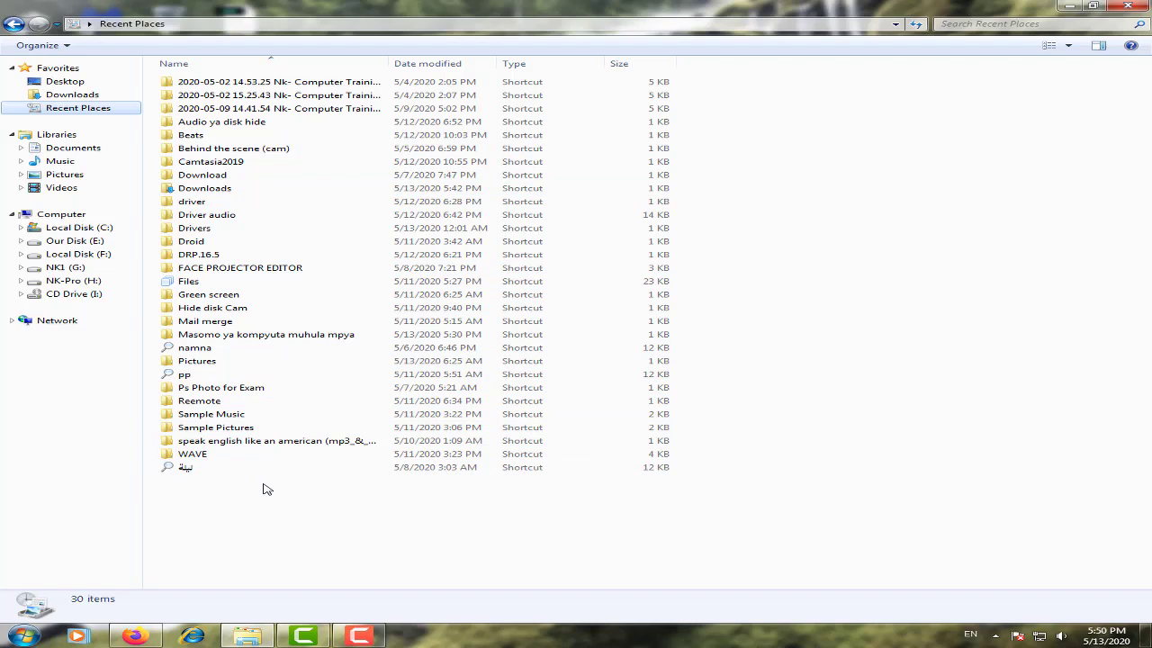
double_click(192, 202)
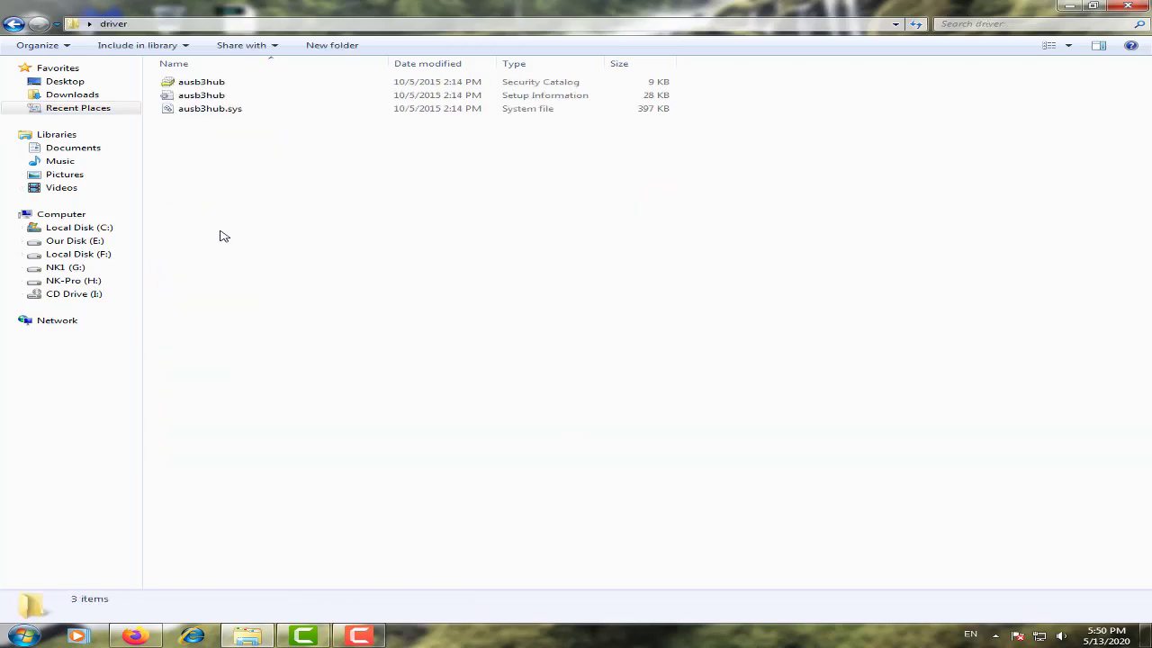
left_click(14, 25)
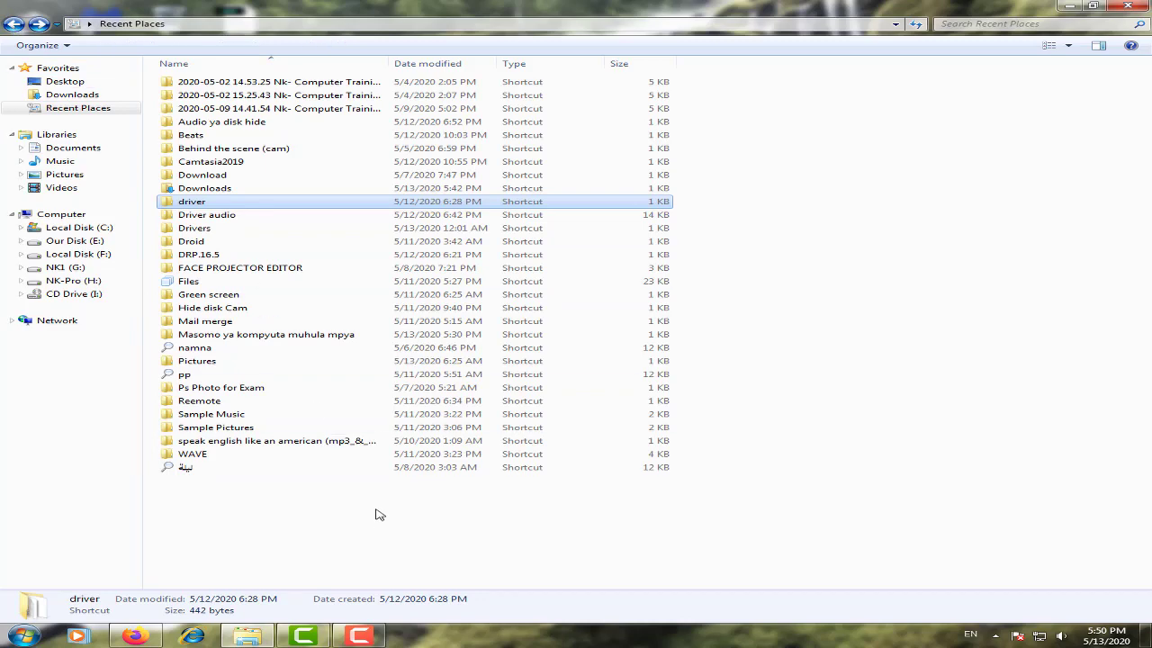
double_click(225, 135)
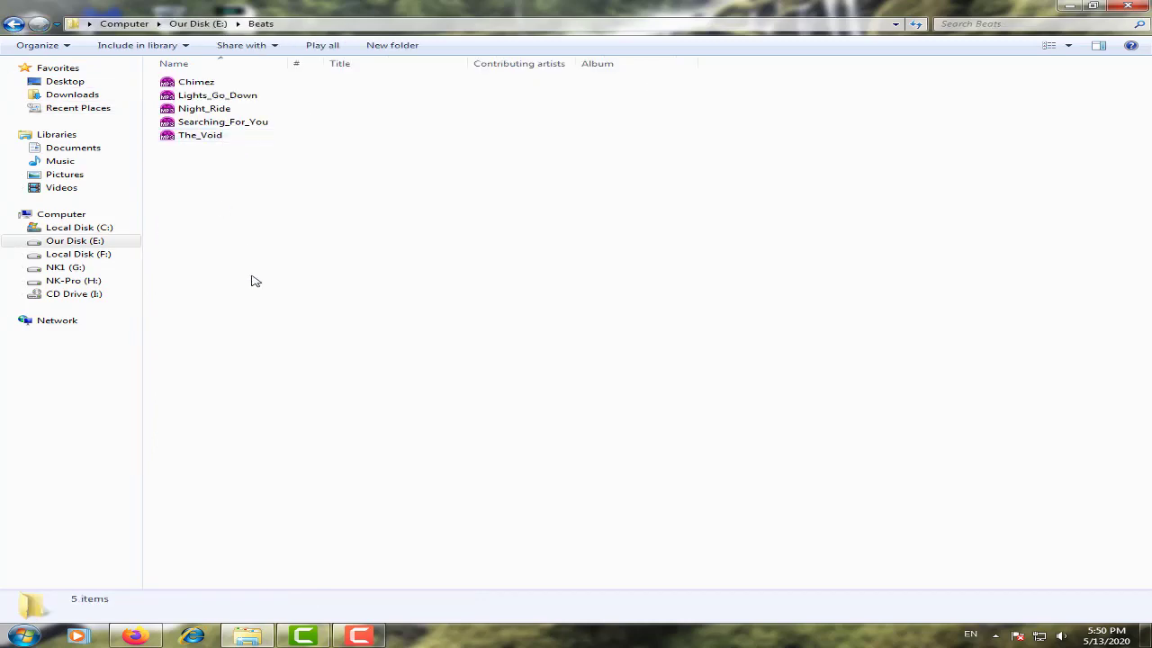
left_click(14, 25)
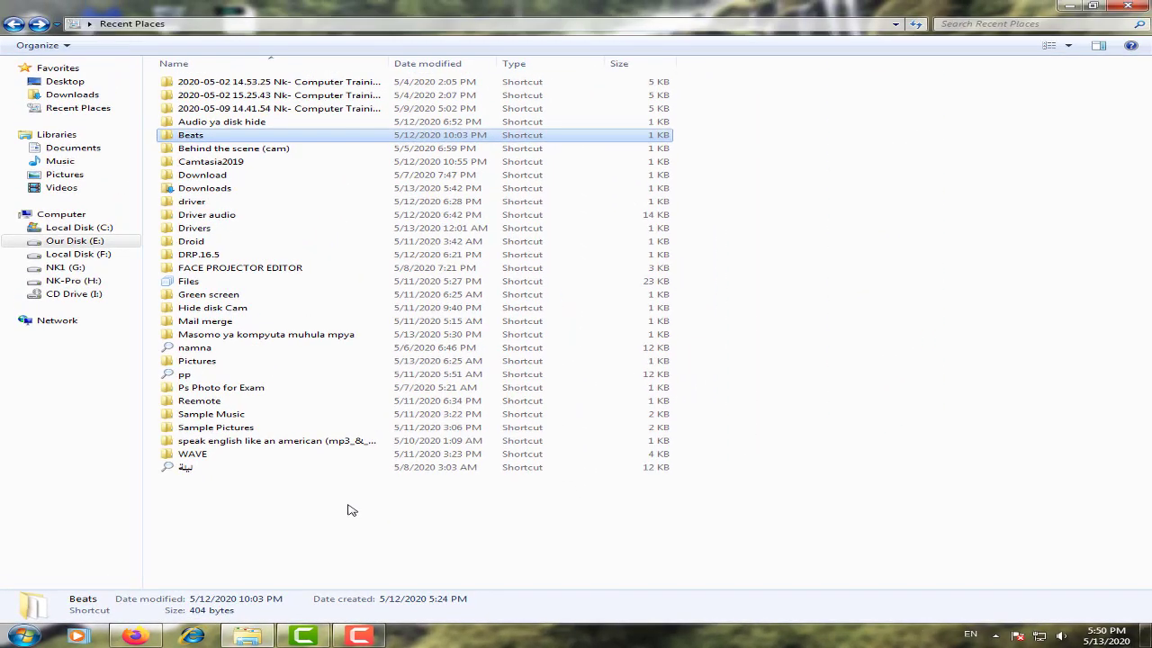
- Open a second Computer window and close it again
left_click(263, 282)
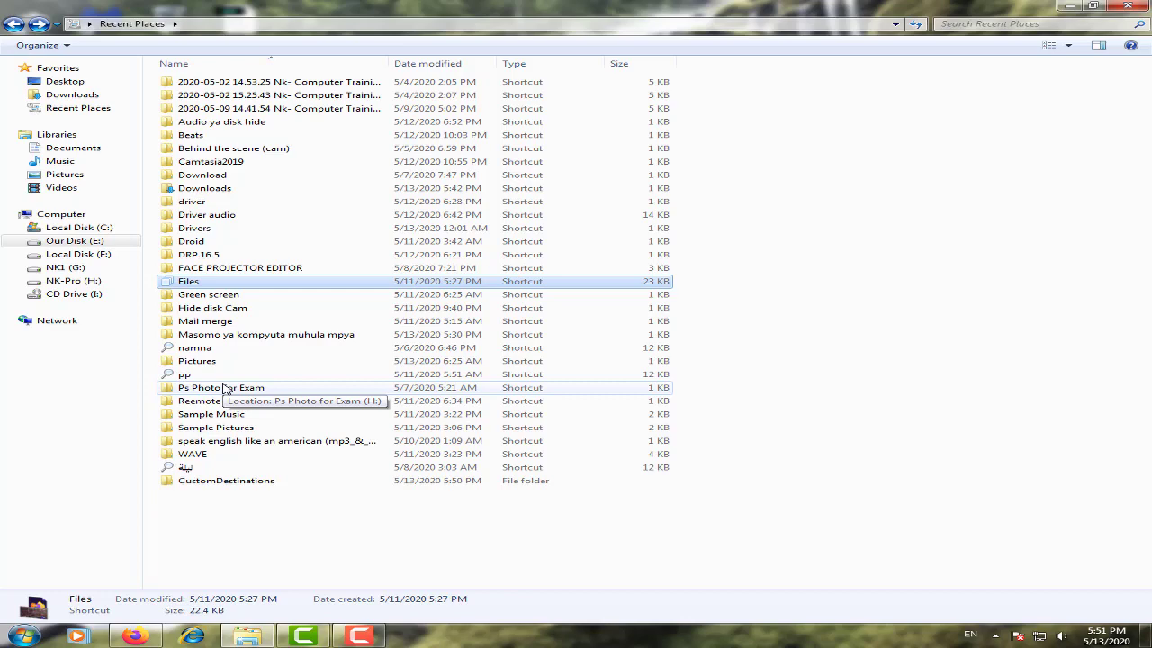
key("super+e")
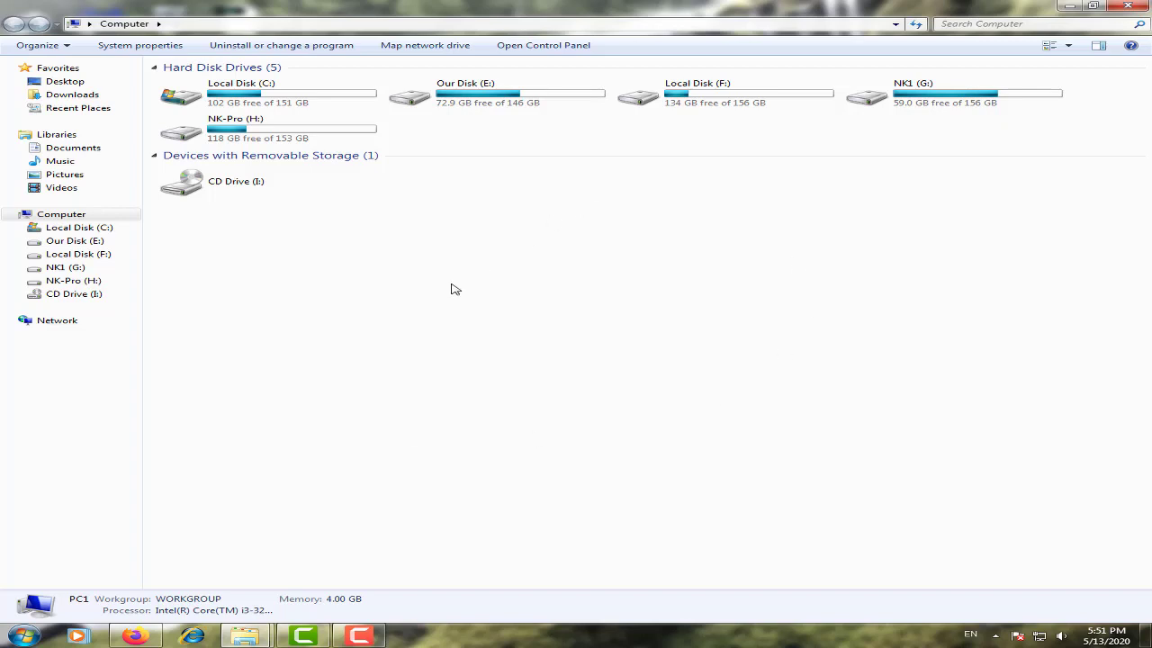
left_click(1128, 6)
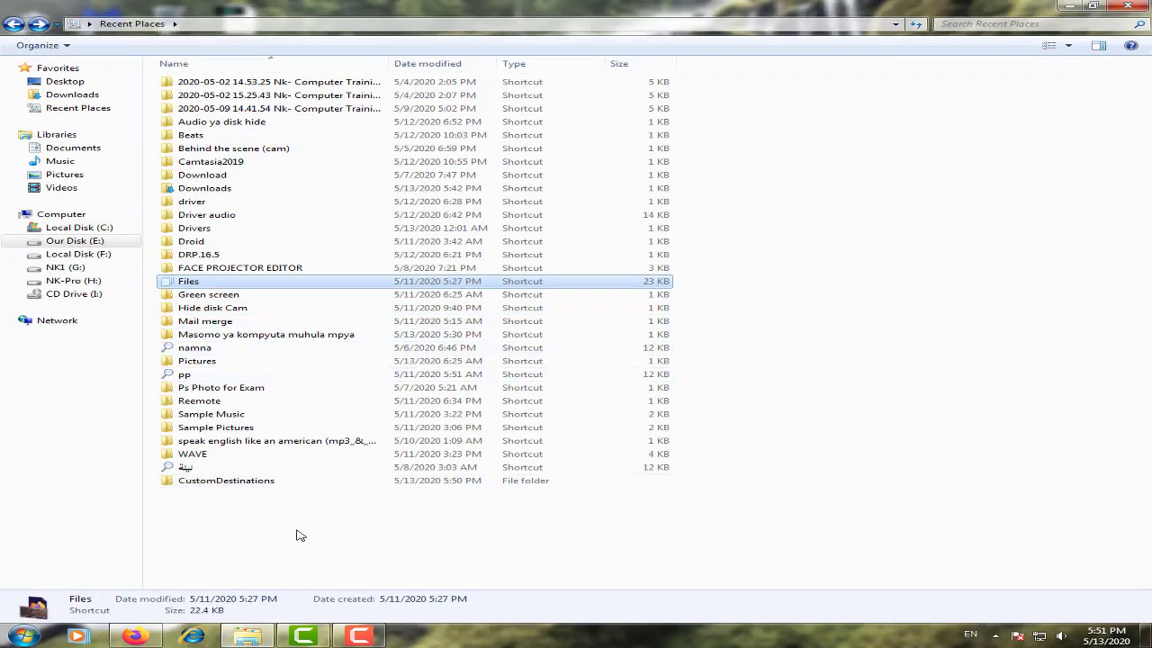
- Select every item listed in Recent Places, delete them all and return to the desktop
left_click_drag(276, 532, 254, 77)
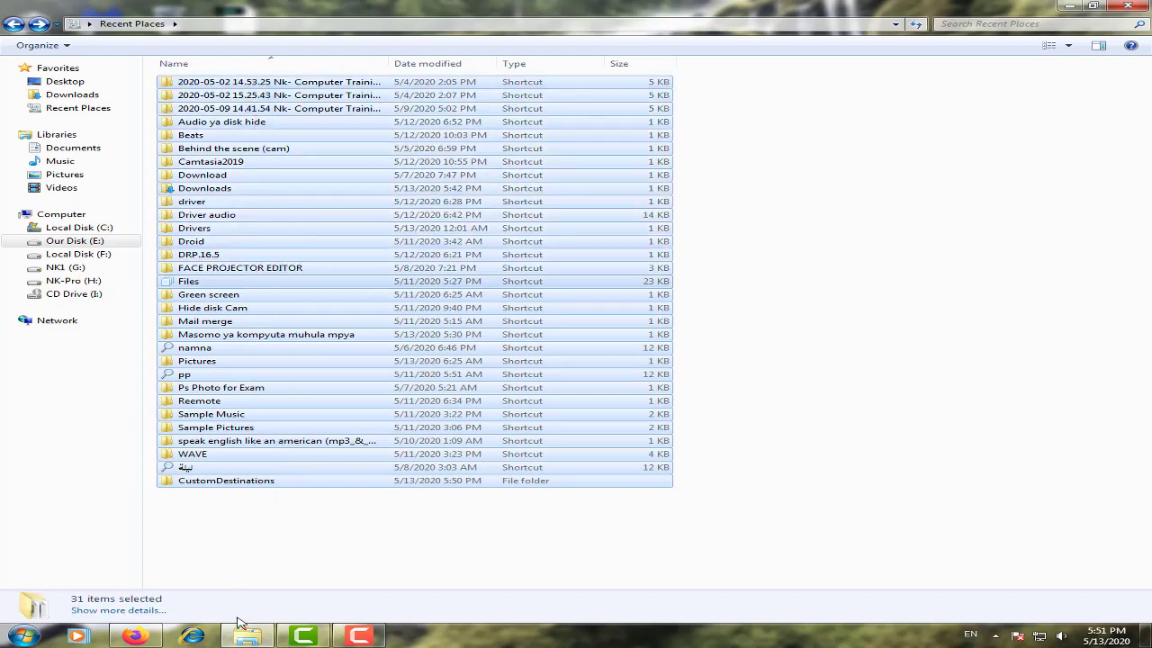
mouse_move(243, 629)
key("ctrl+d")
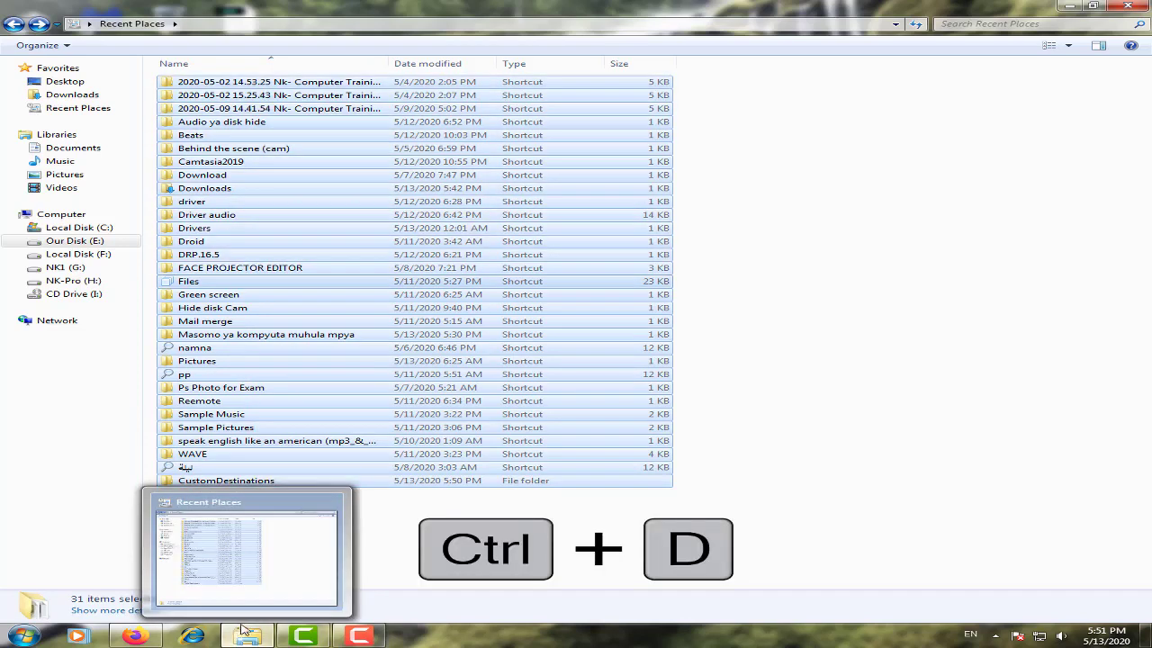
right_click(356, 405)
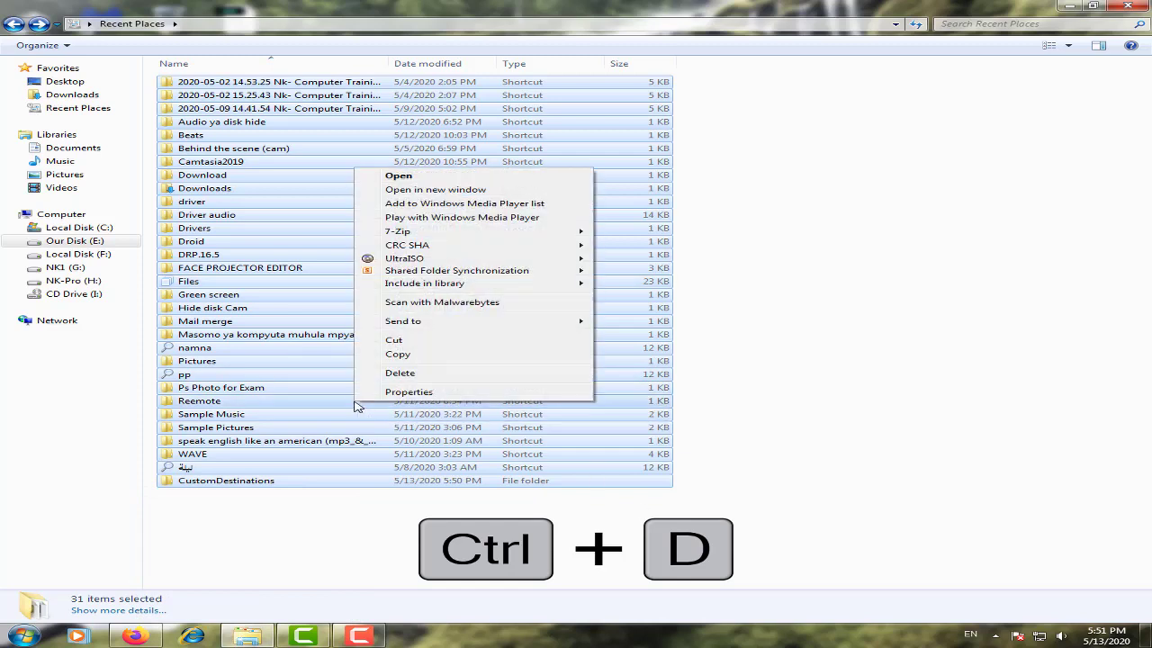
left_click(402, 378)
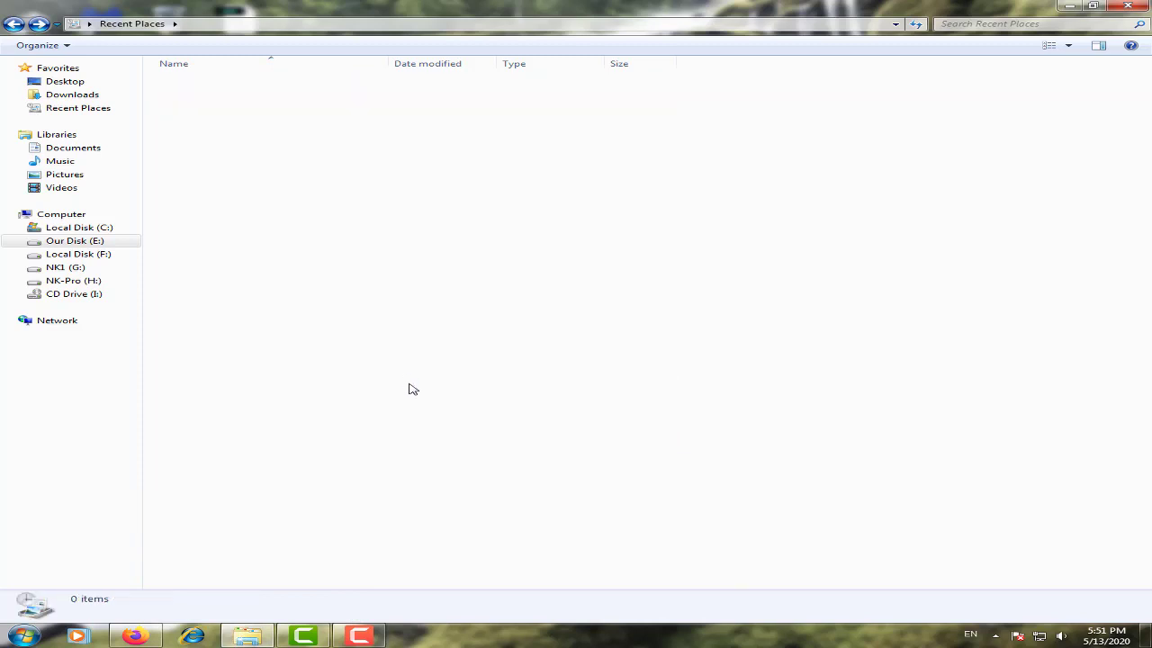
left_click(1126, 8)
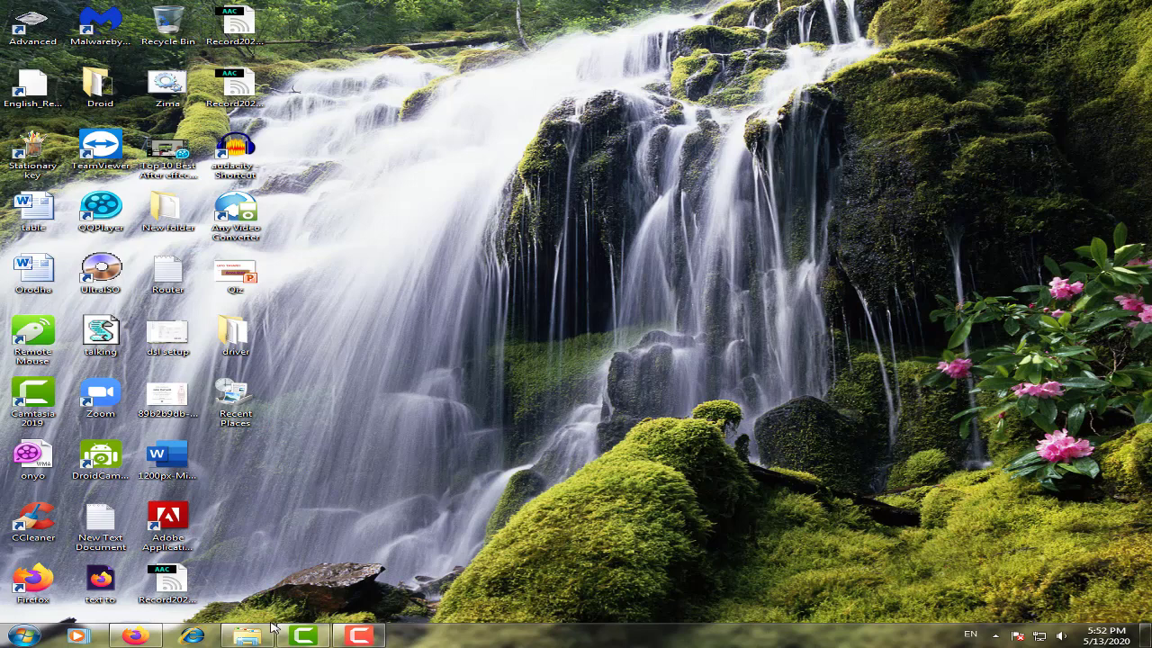
- Open Recent Places from its desktop icon to check its contents
left_click(241, 402)
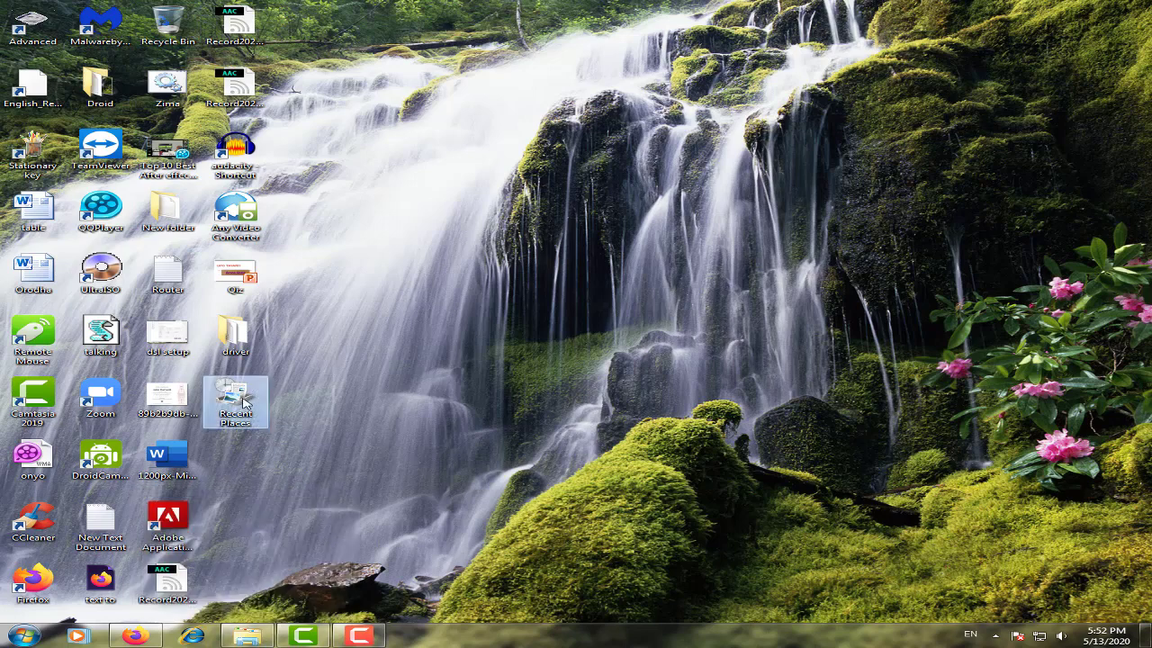
key("Return")
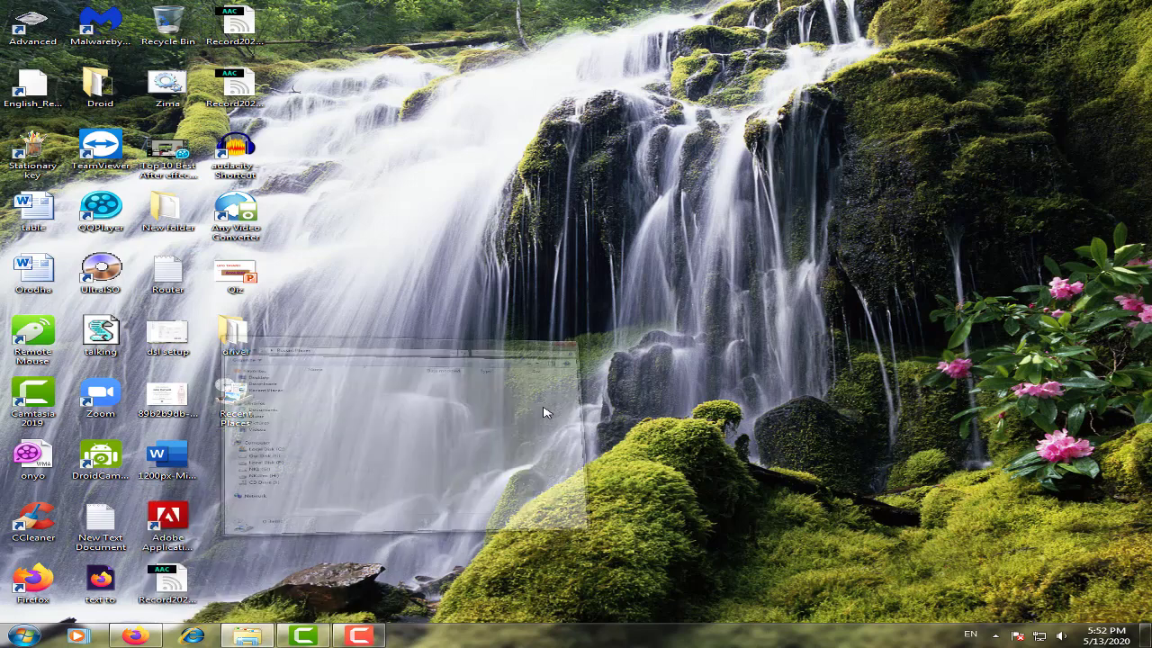
left_click(862, 56)
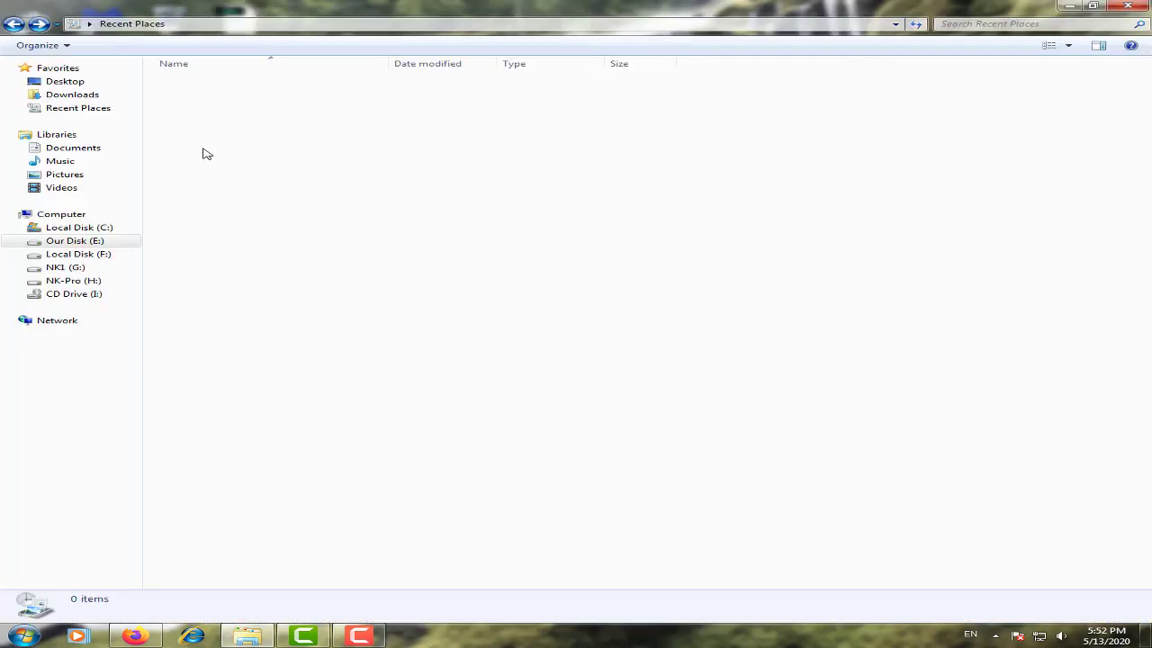
- Send Recent Places to the desktop as a shortcut and minimize the Explorer window
right_click(78, 110)
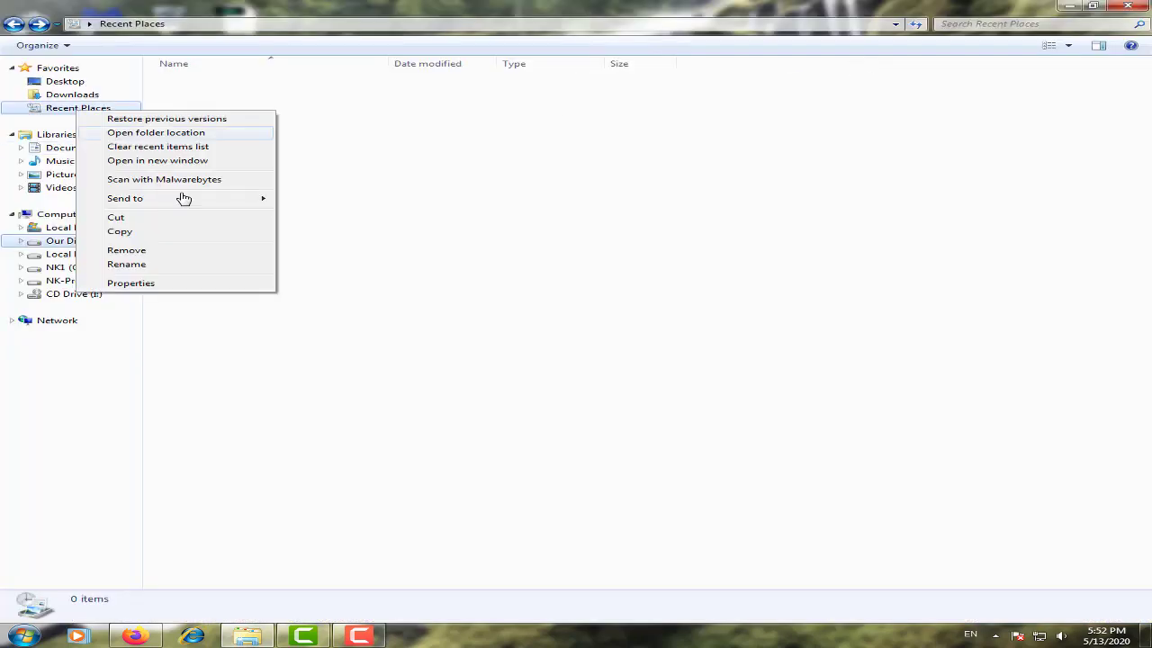
mouse_move(232, 205)
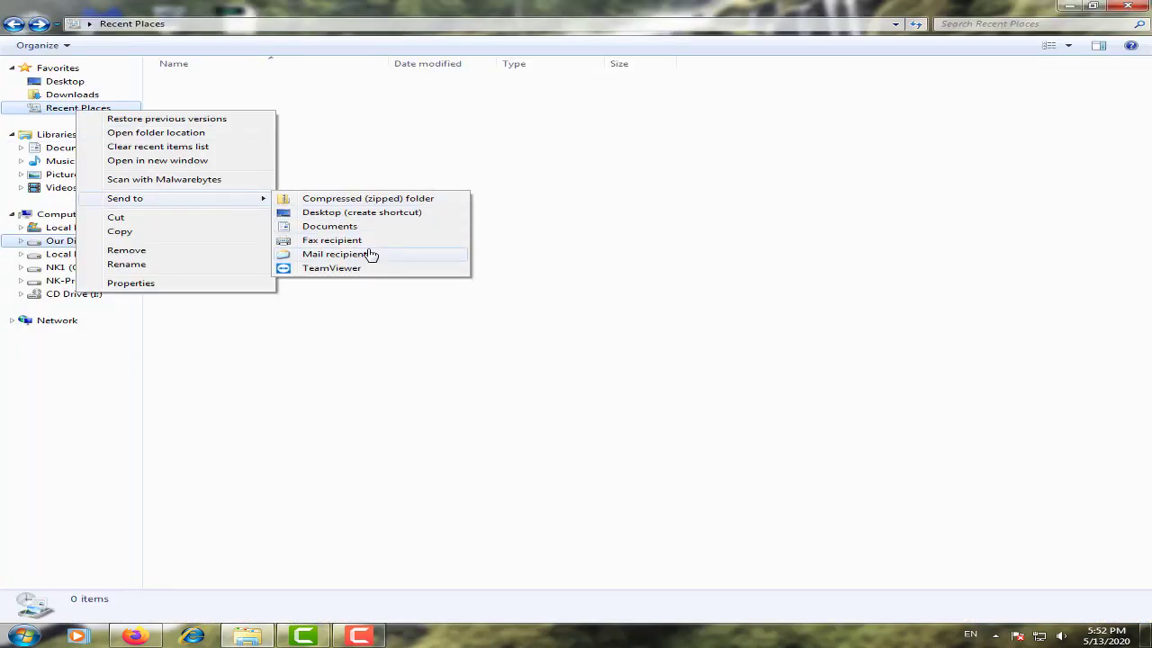
left_click(369, 216)
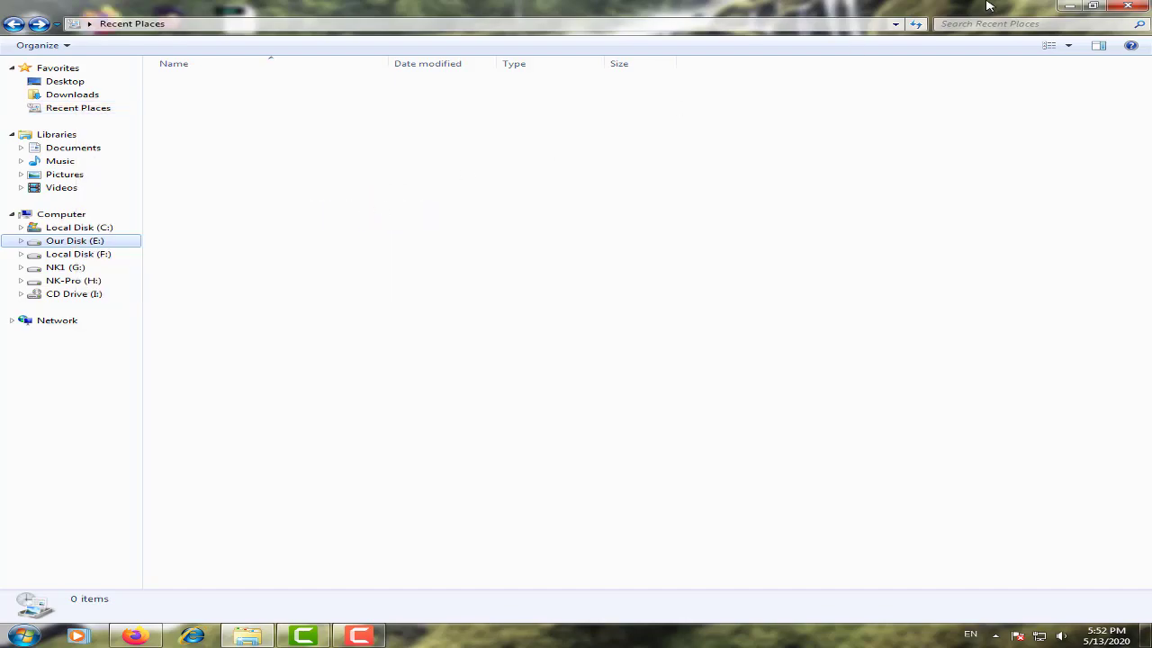
left_click(1069, 11)
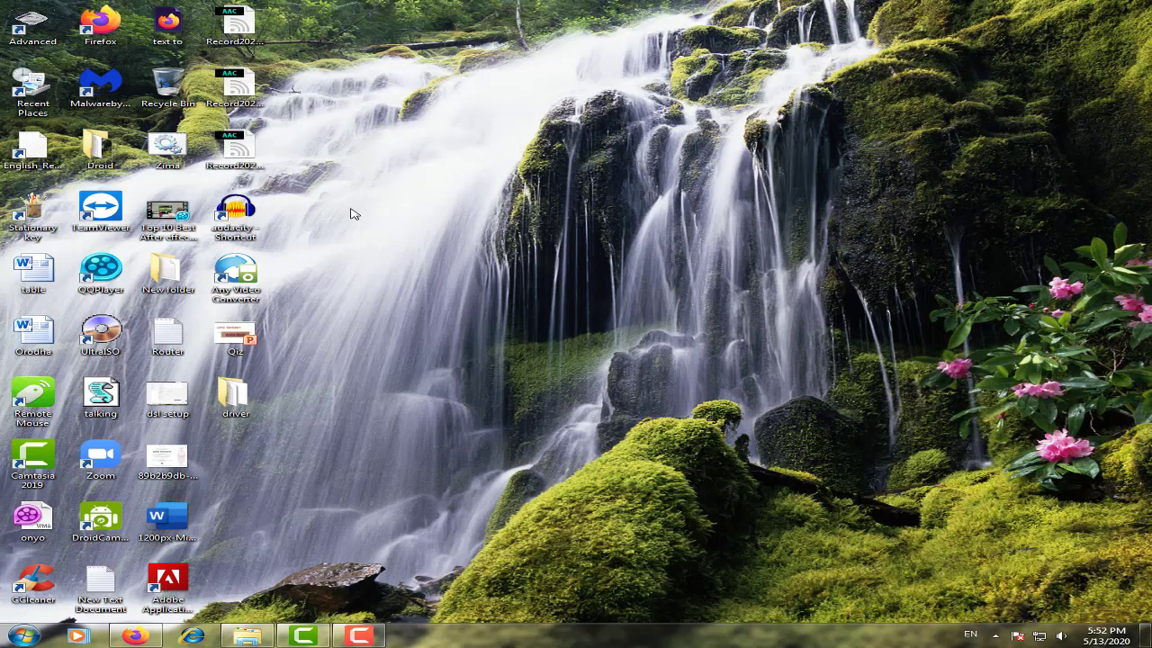
- Delete the Recent Places shortcut from the desktop
left_click(30, 93)
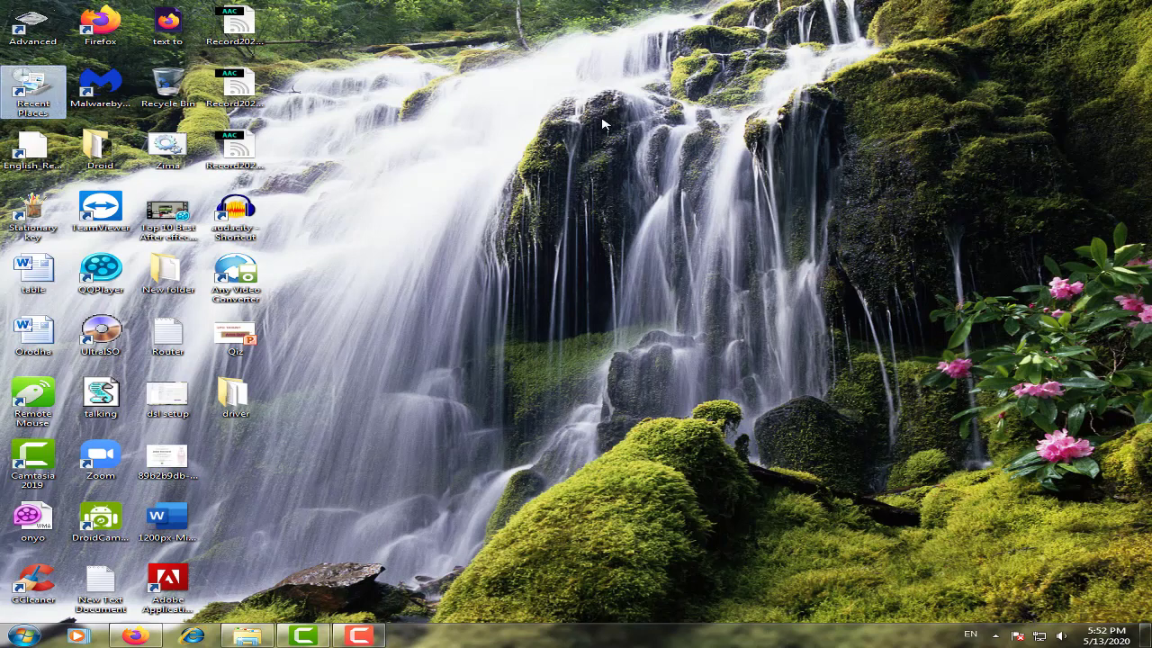
key("Delete")
key("Return")
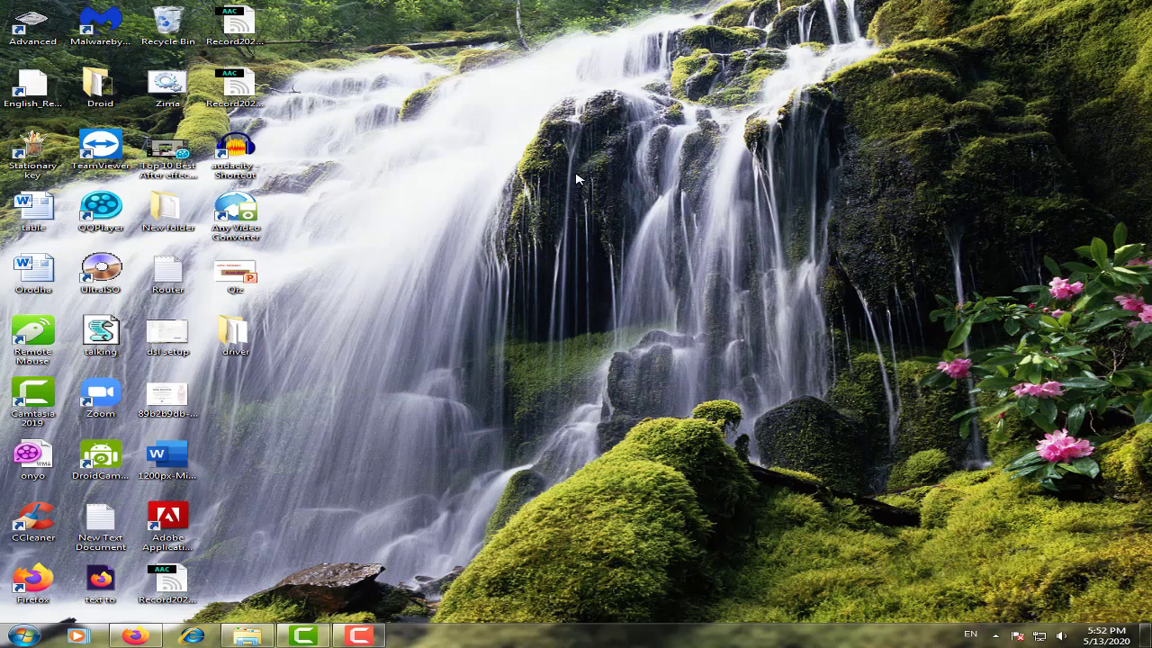
- Empty the Recycle Bin, permanently deleting its contents
right_click(165, 27)
left_click(227, 48)
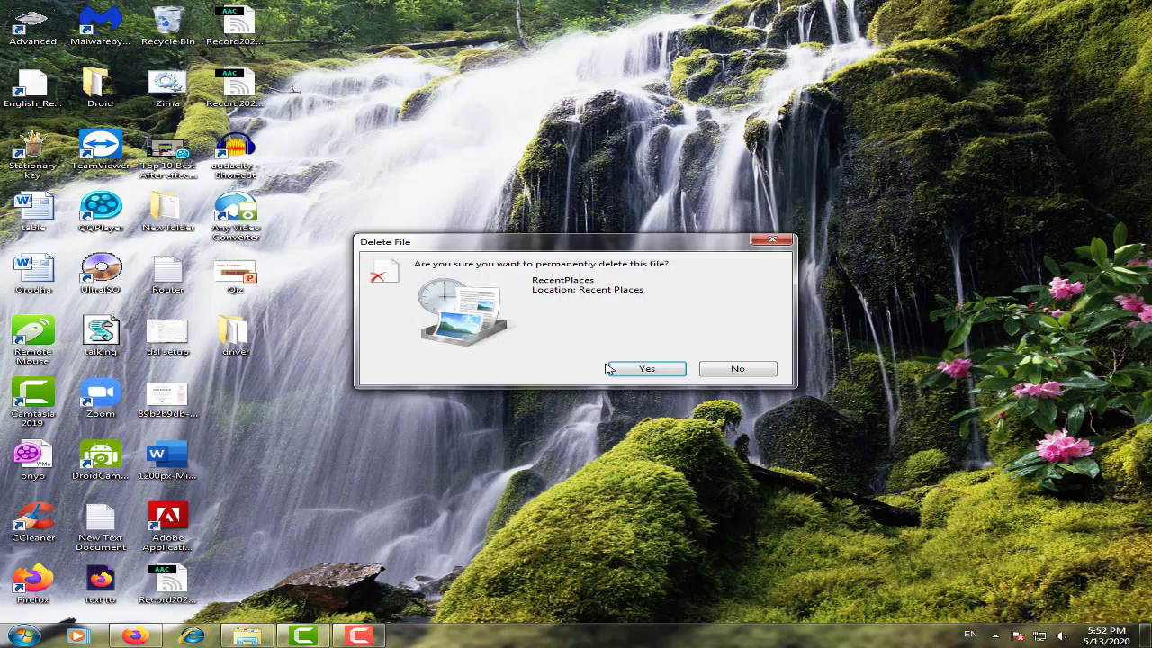
left_click(646, 369)
right_click(474, 199)
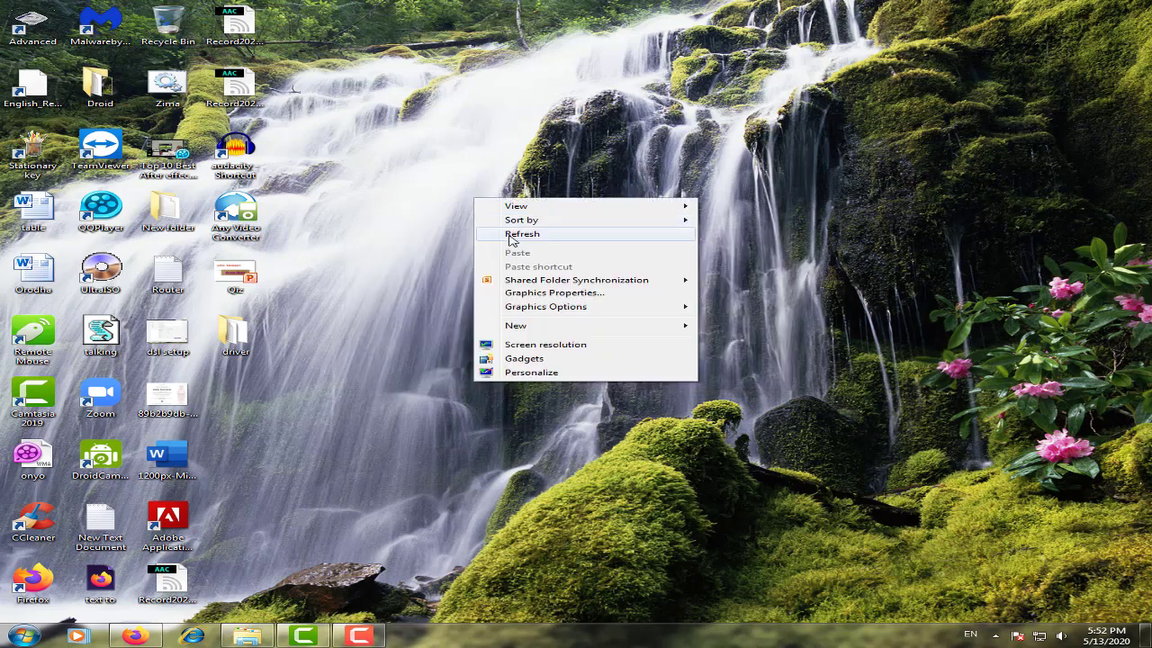
left_click(511, 236)
right_click(484, 120)
left_click(519, 156)
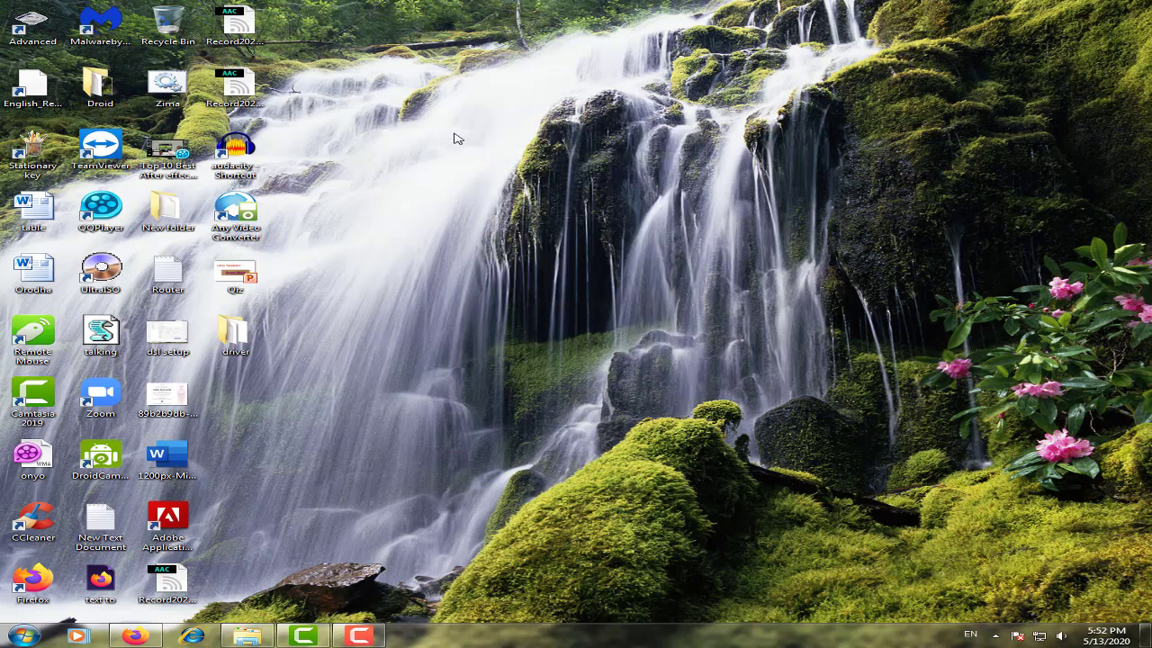
right_click(456, 131)
left_click(493, 165)
- Search the Start menu for "recent", open Recent Places from the results to check its contents, and close the window
left_click(25, 636)
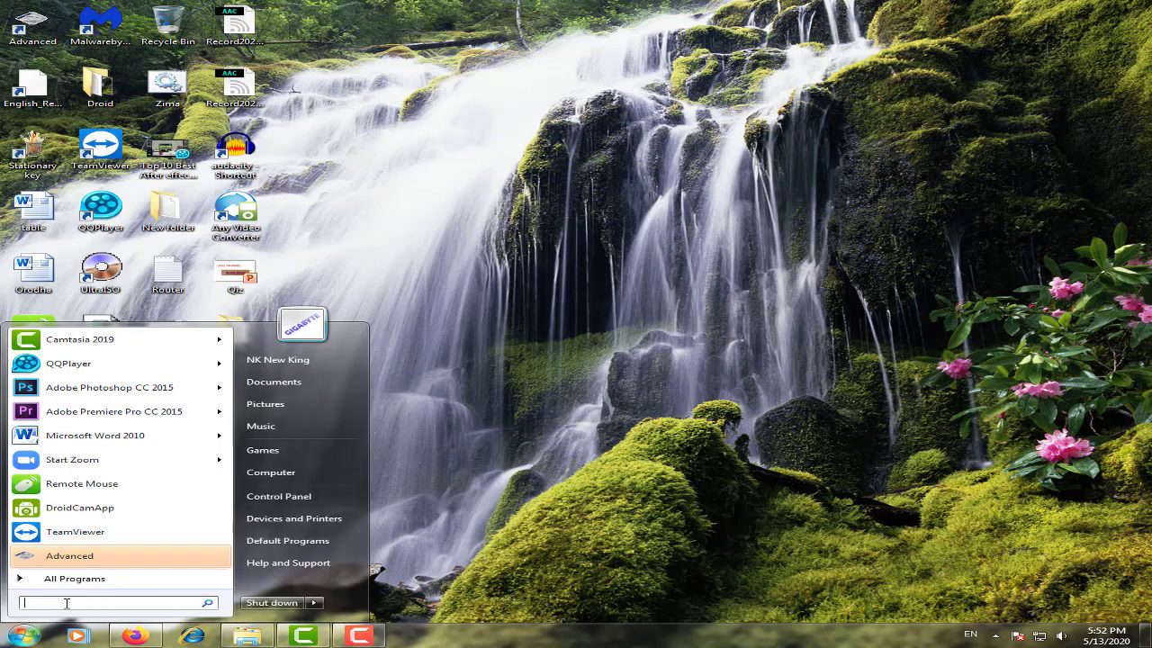
type("r")
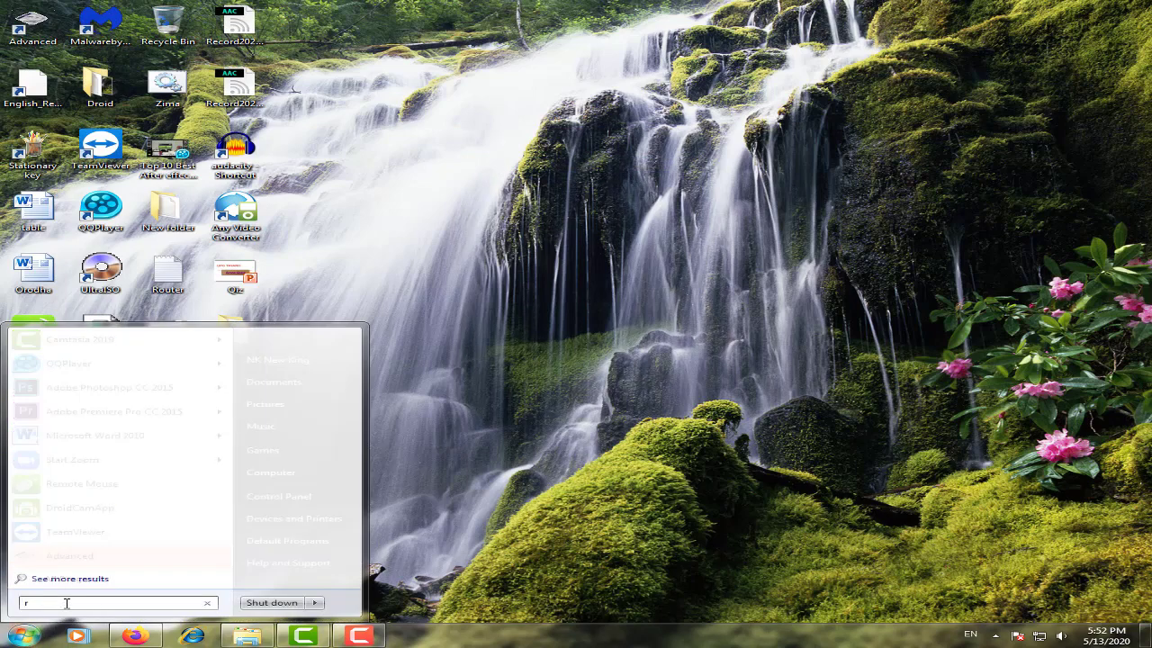
type("ece")
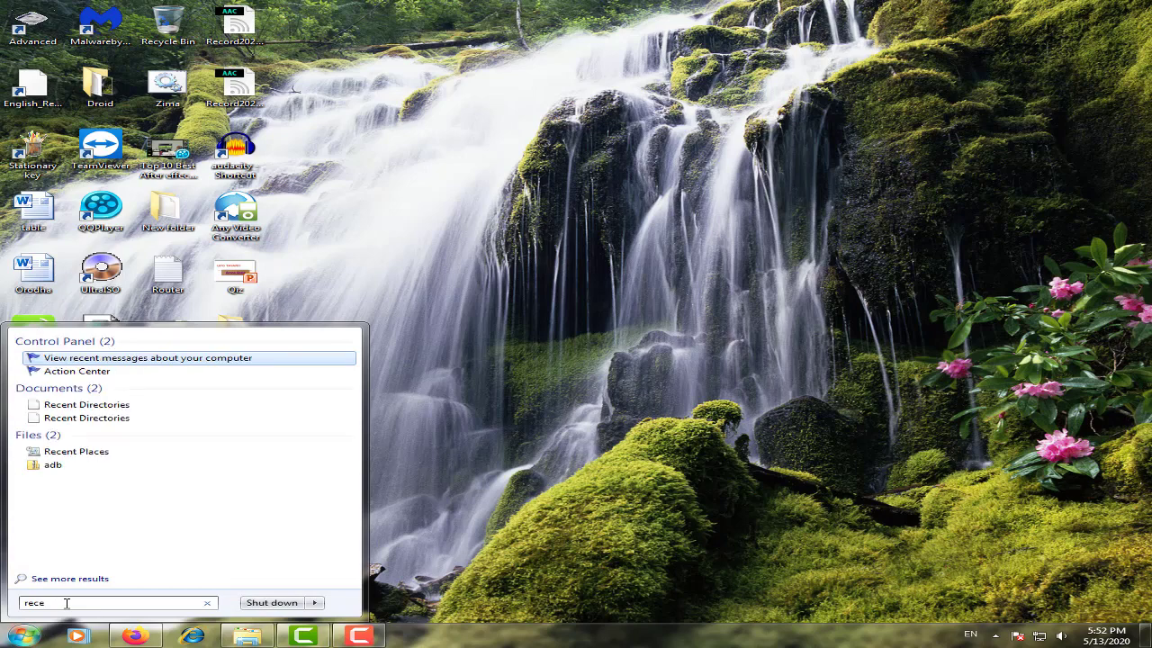
type("nt")
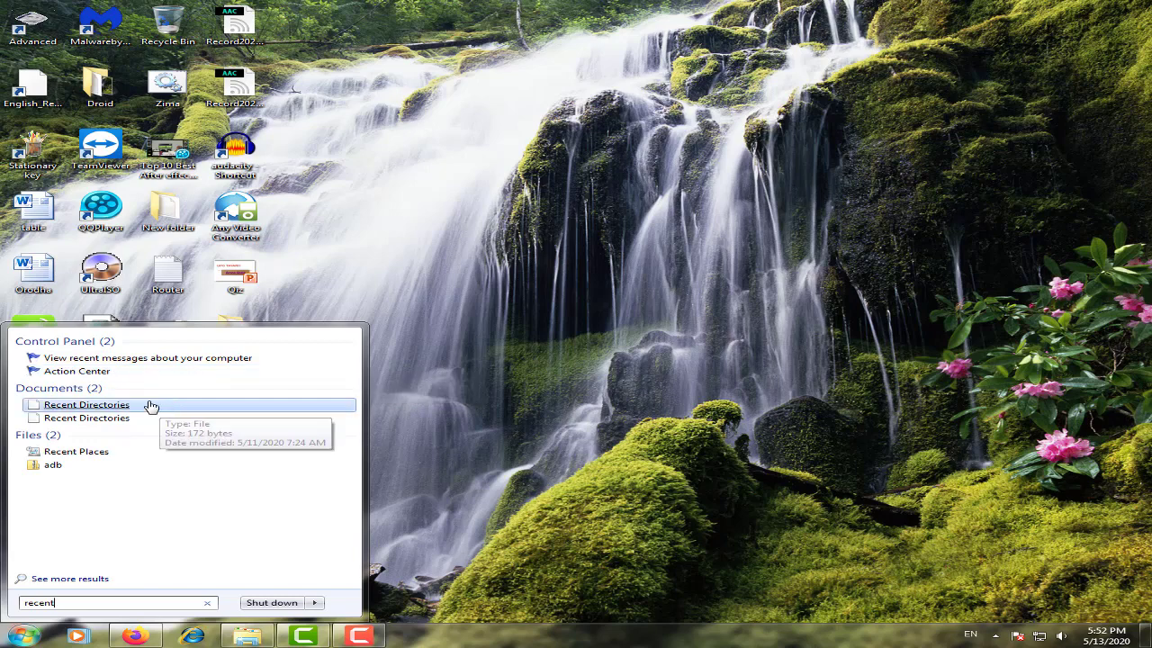
left_click(75, 450)
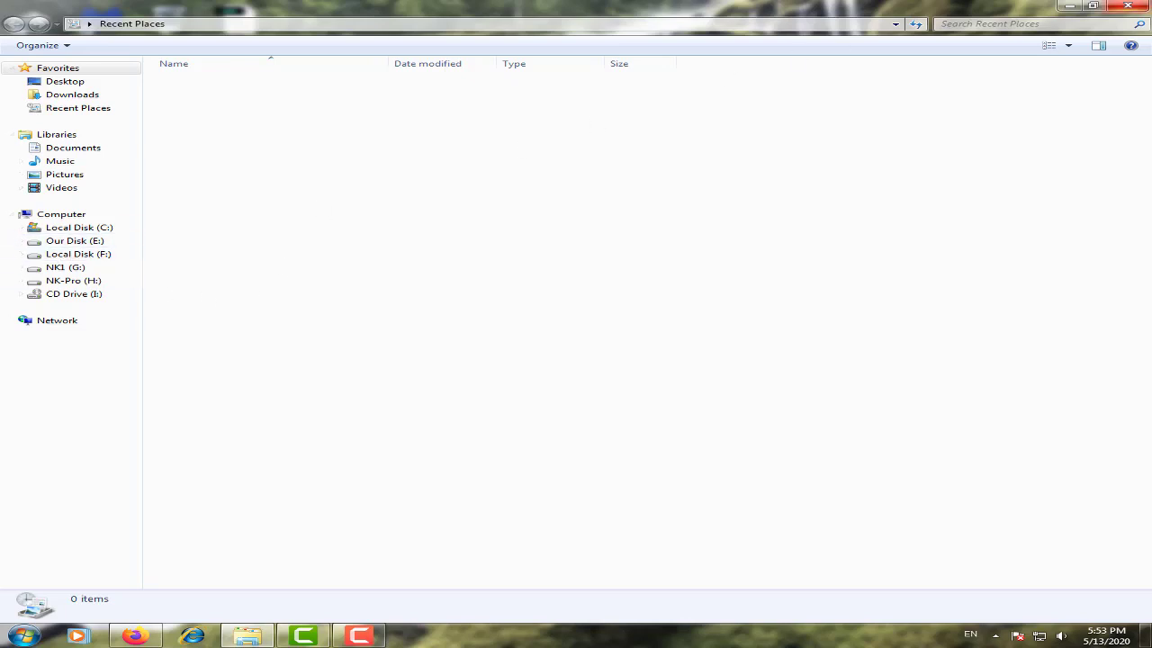
left_click(1147, 4)
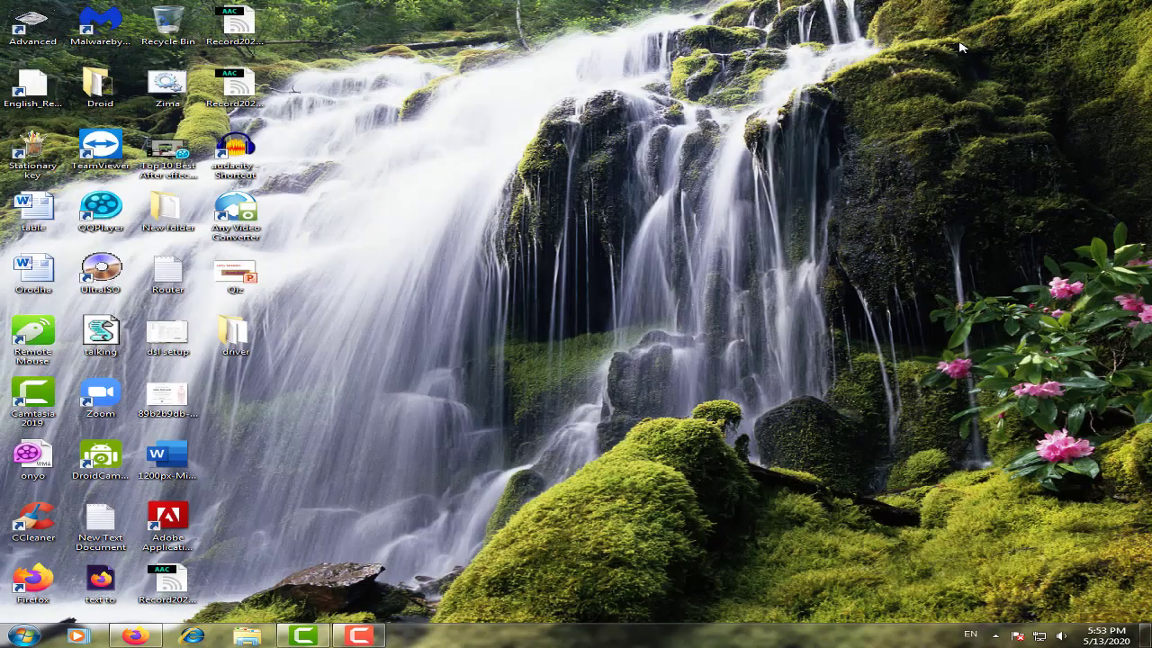
right_click(502, 91)
left_click(563, 133)
right_click(584, 103)
left_click(619, 142)
right_click(517, 81)
left_click(556, 115)
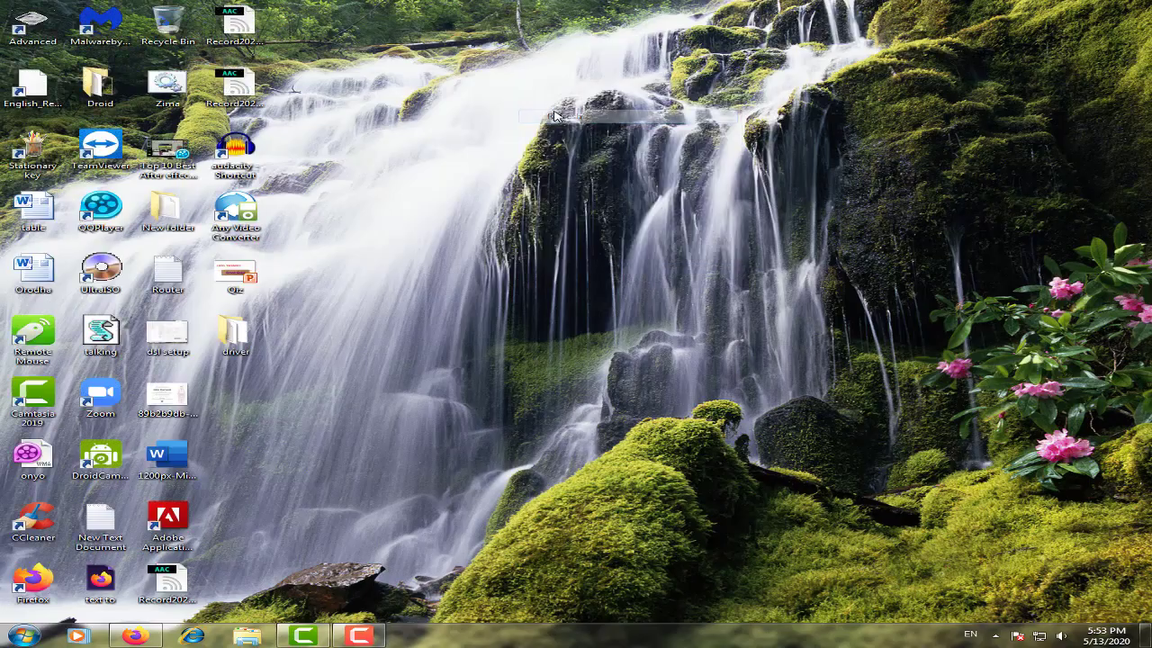
left_click(304, 636)
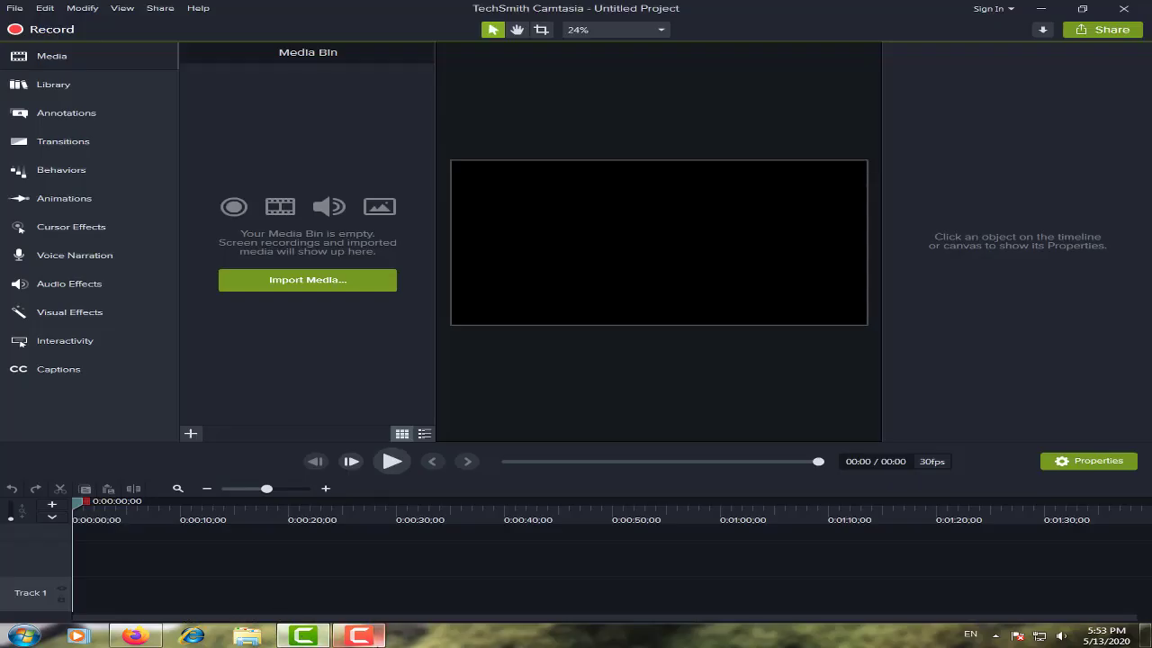
left_click(359, 636)
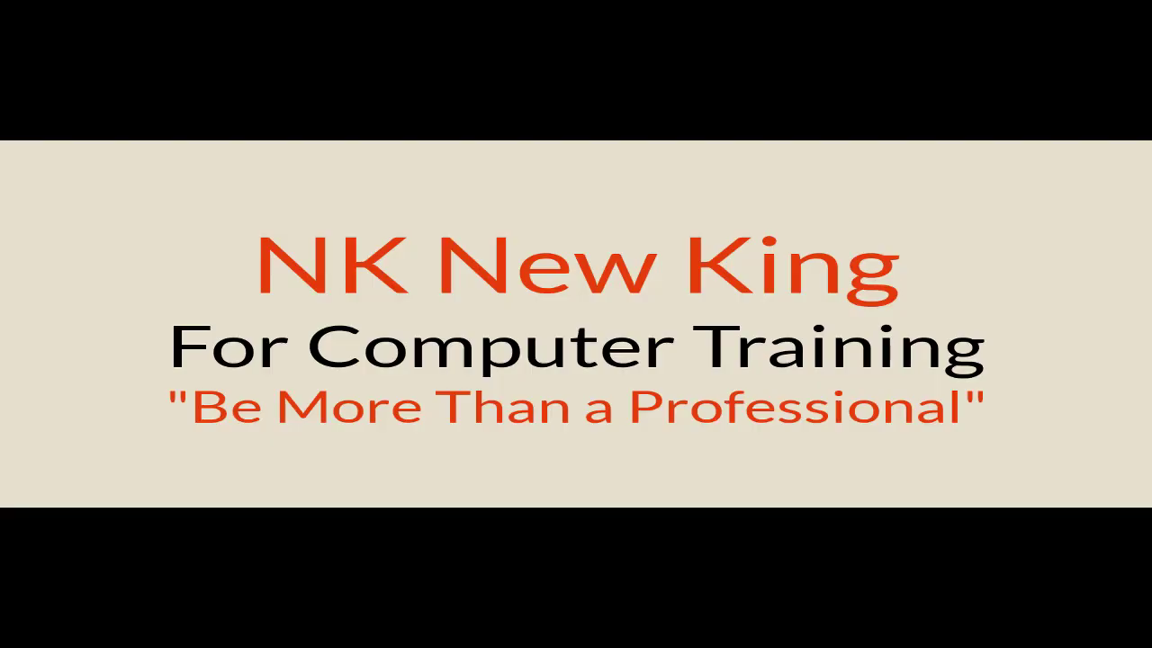